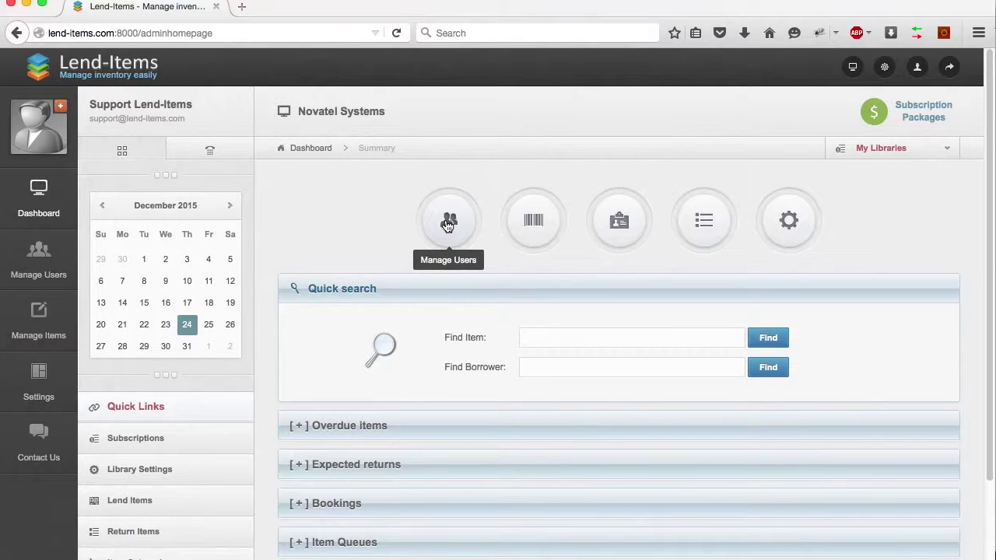
Open the Library Users list and search by the member's first name to narrow it to one match
left_click(45, 261)
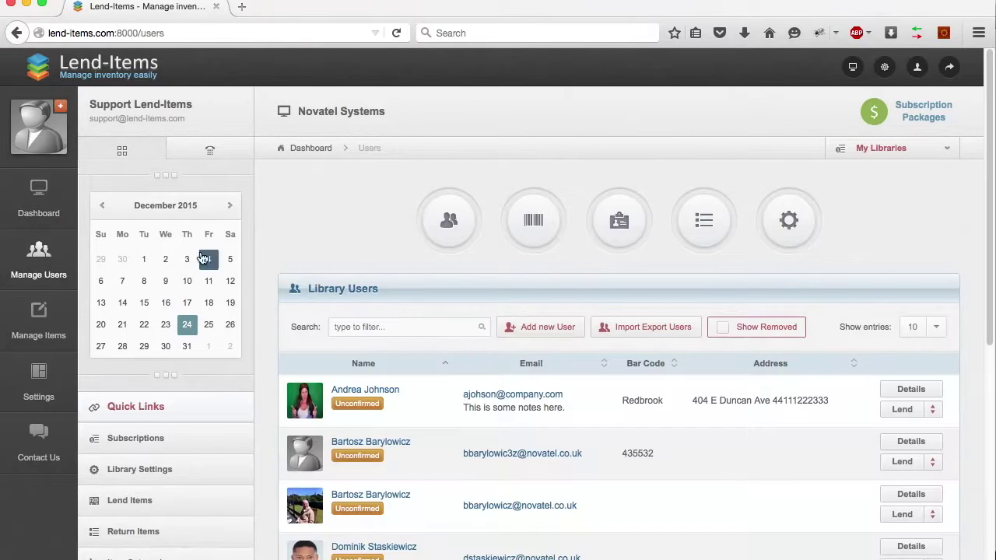
scroll(354, 218, "down", 3)
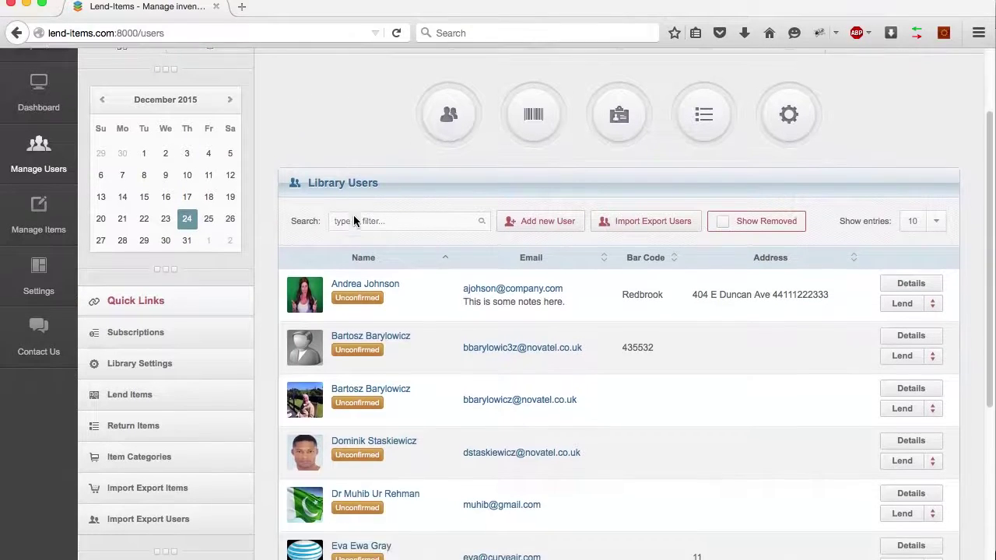
scroll(355, 221, "down", 2)
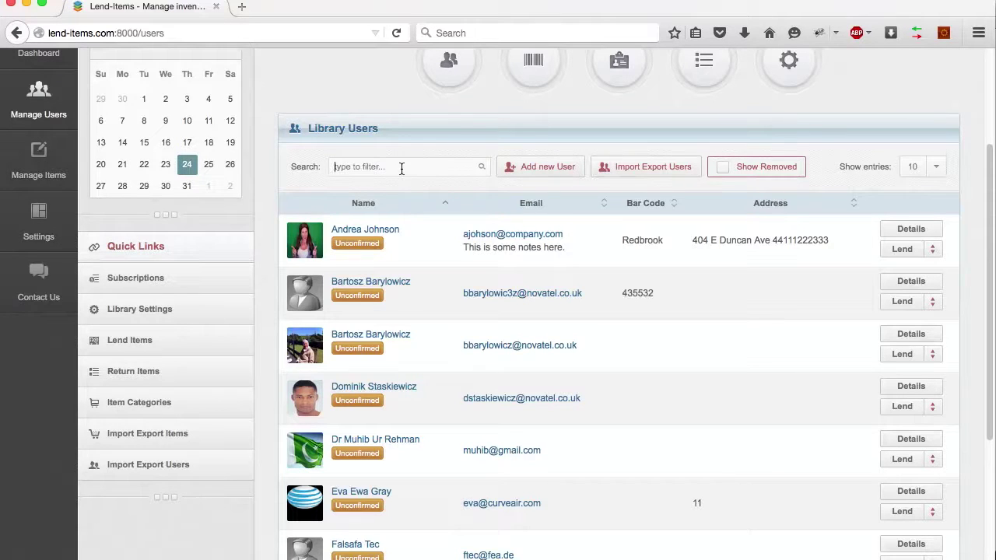
type("john")
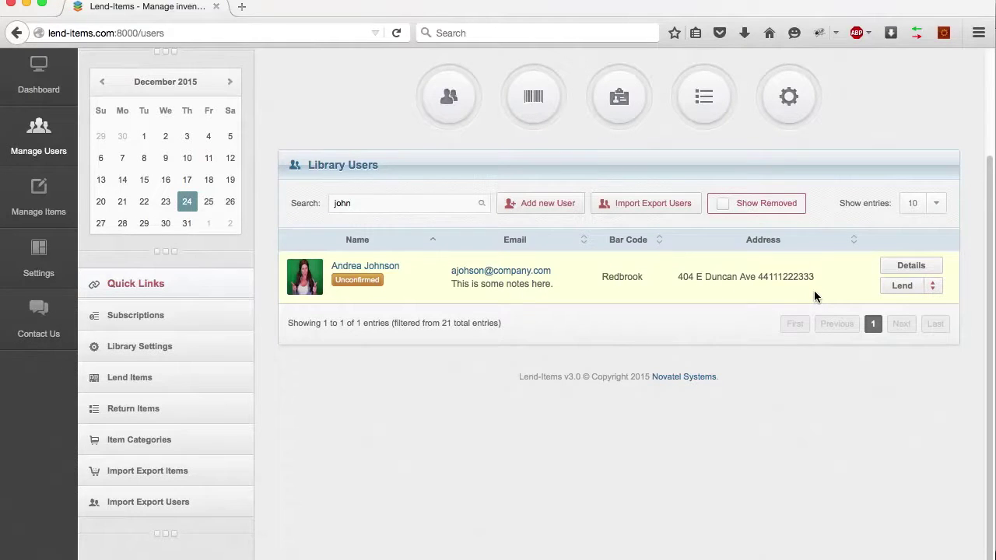
left_click(933, 287)
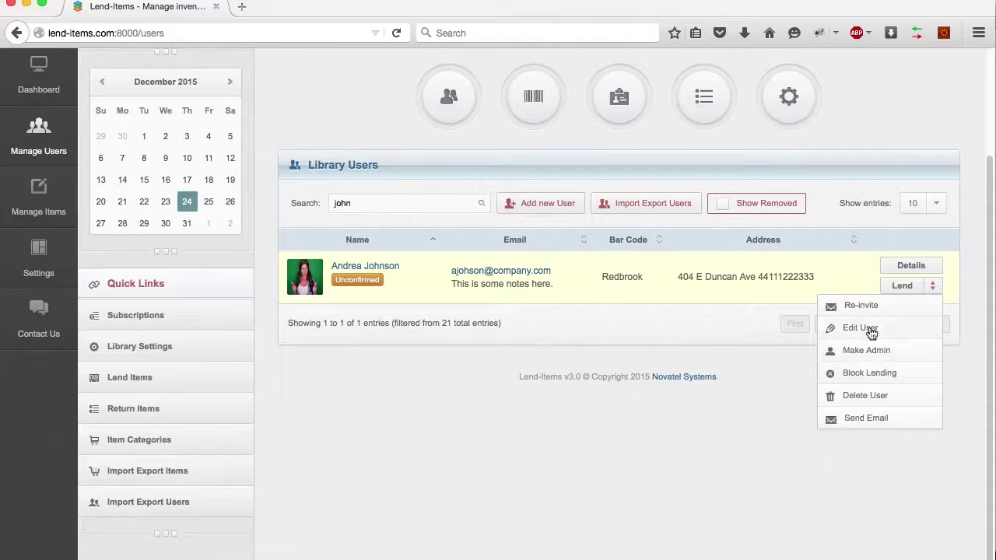
left_click(870, 330)
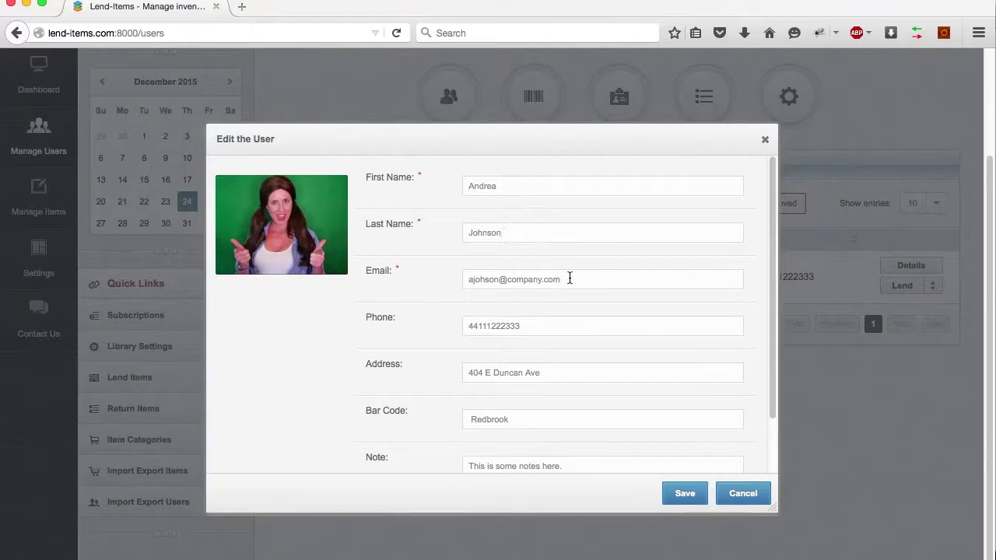
left_click(572, 323)
key("Return")
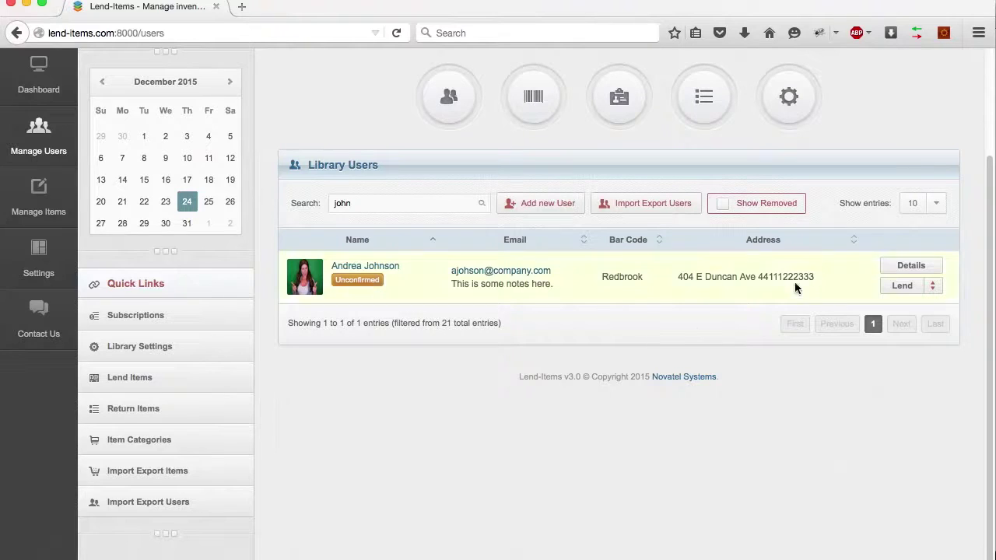
Review the member's details page: one borrowed book, two camera reservations and the lending history
left_click(907, 267)
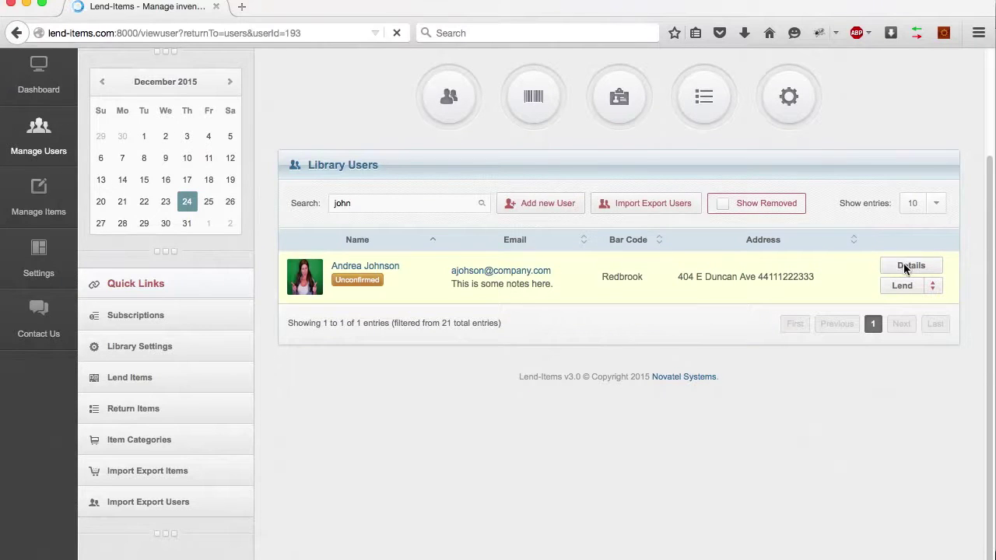
scroll(356, 241, "down", 4)
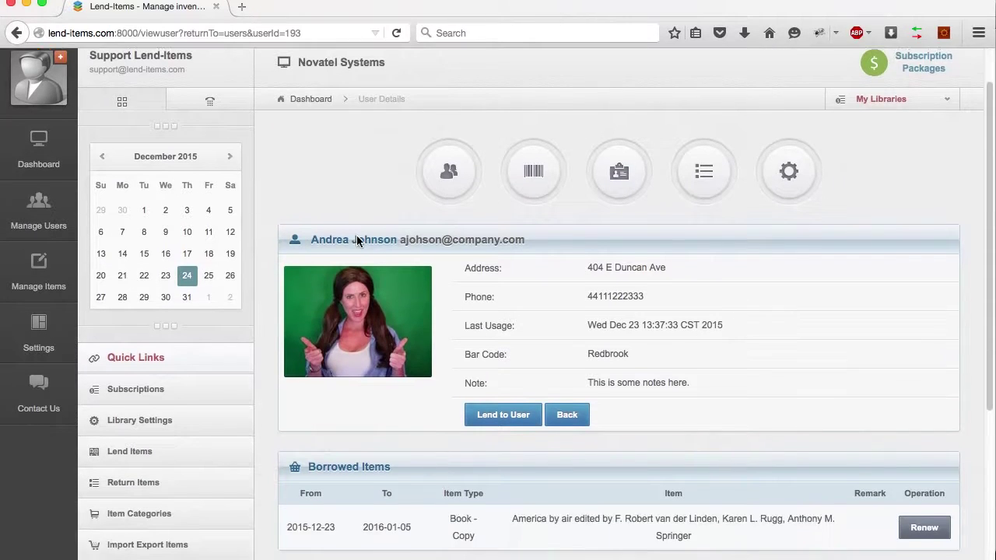
scroll(356, 242, "down", 2)
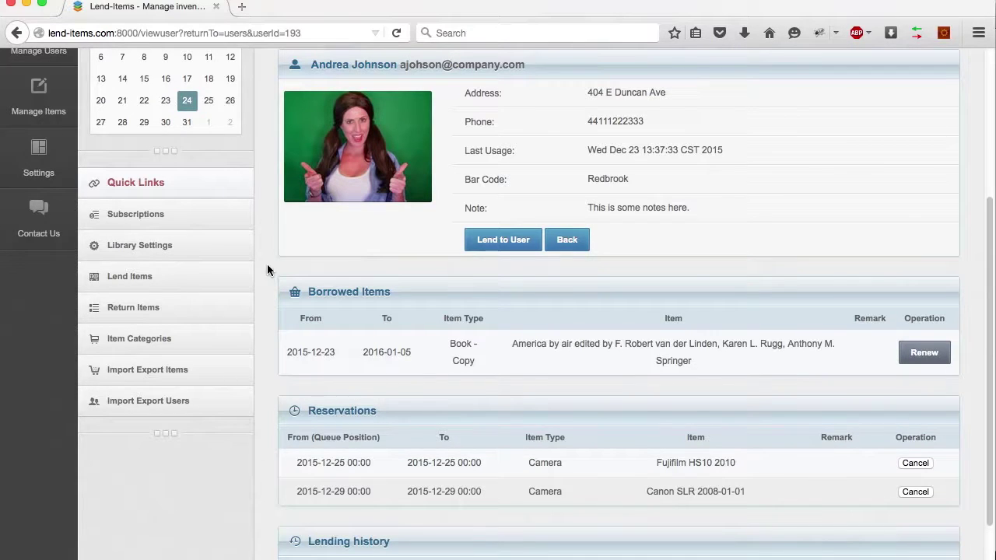
scroll(267, 270, "down", 2)
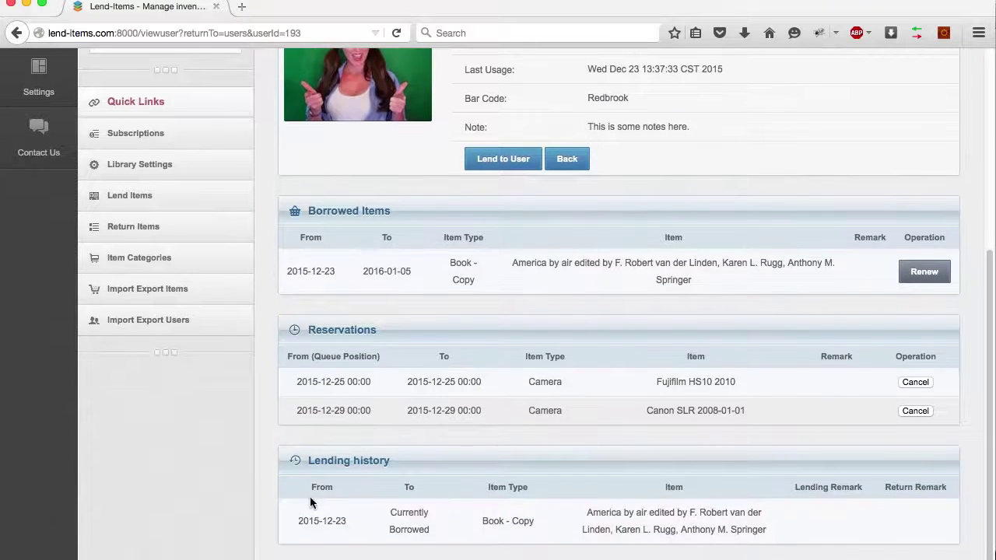
scroll(314, 395, "up", 8)
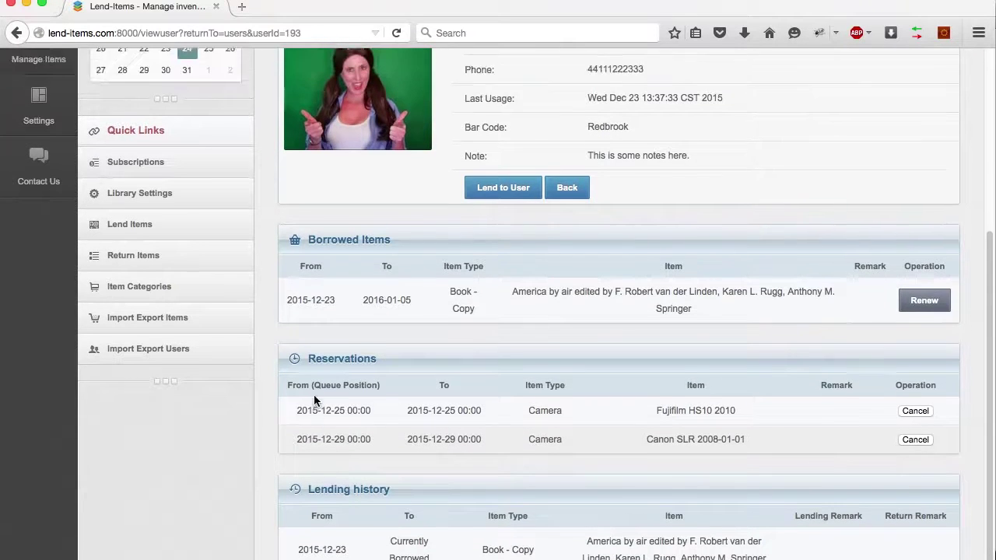
left_click(449, 224)
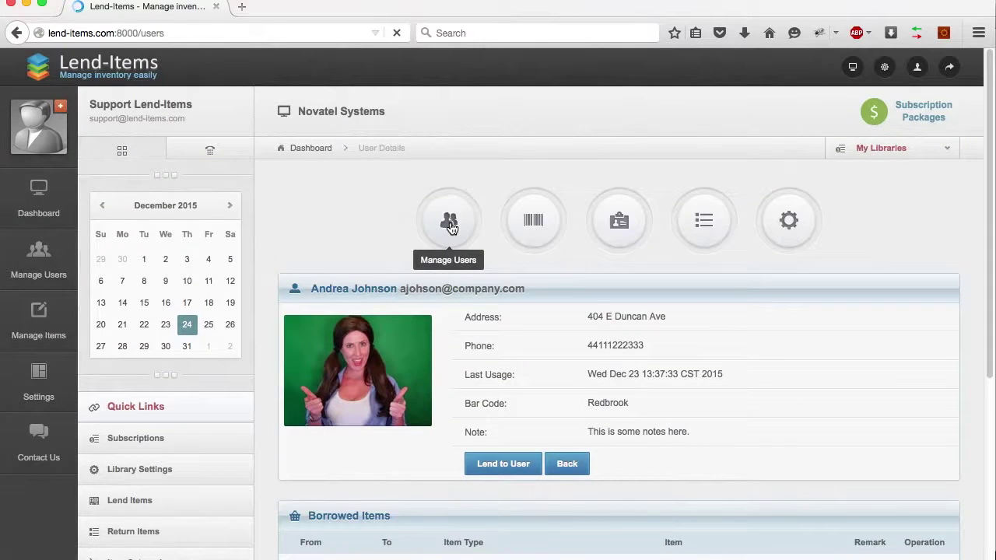
Scroll through the full, unfiltered Library Users list and back to the top
scroll(259, 343, "down", 2)
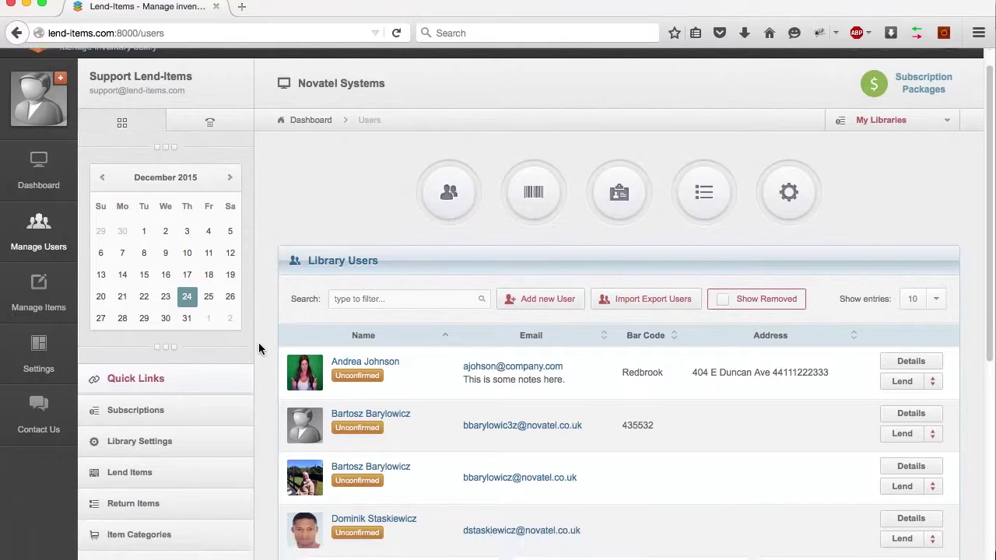
scroll(258, 348, "down", 2)
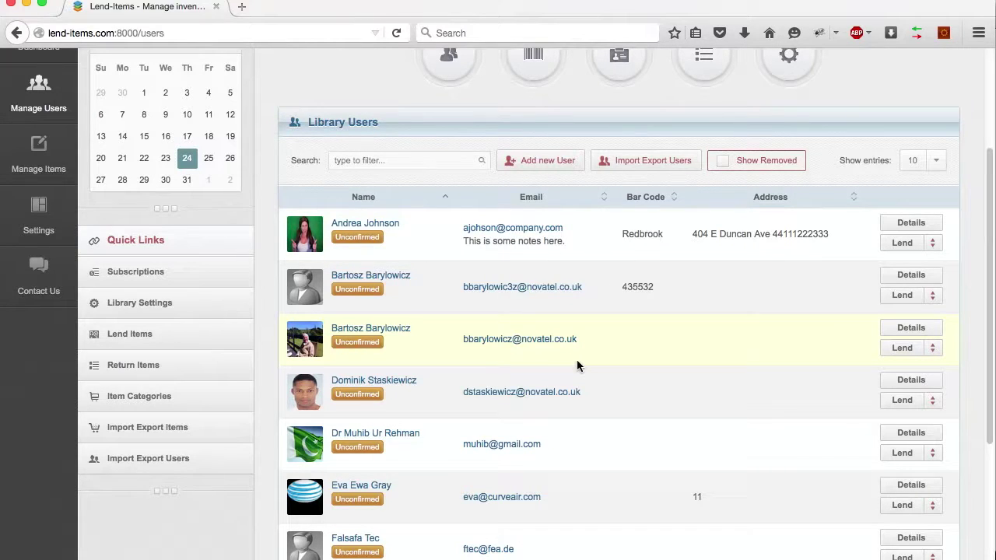
scroll(577, 361, "up", 4)
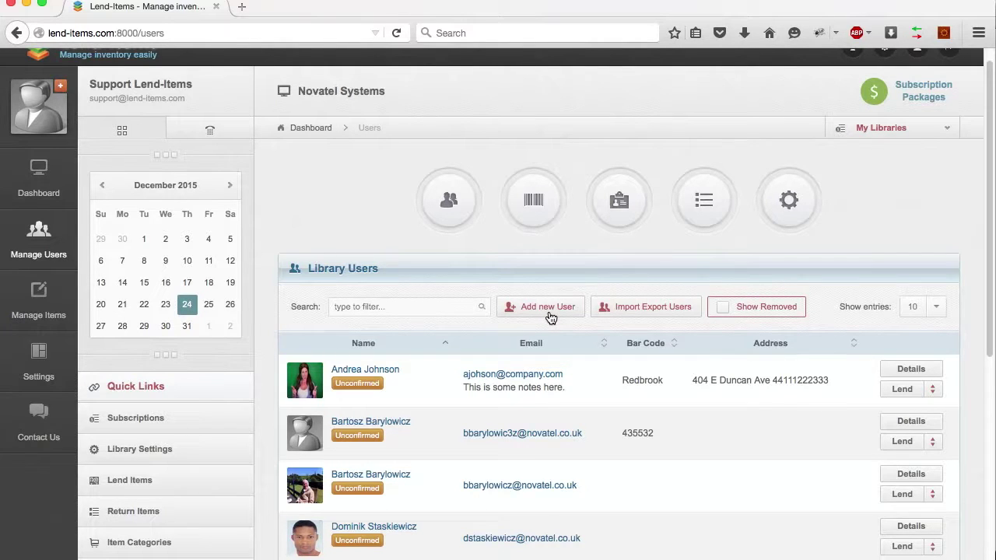
Start a new user and enter their first name, last name and e-mail address
left_click(549, 311)
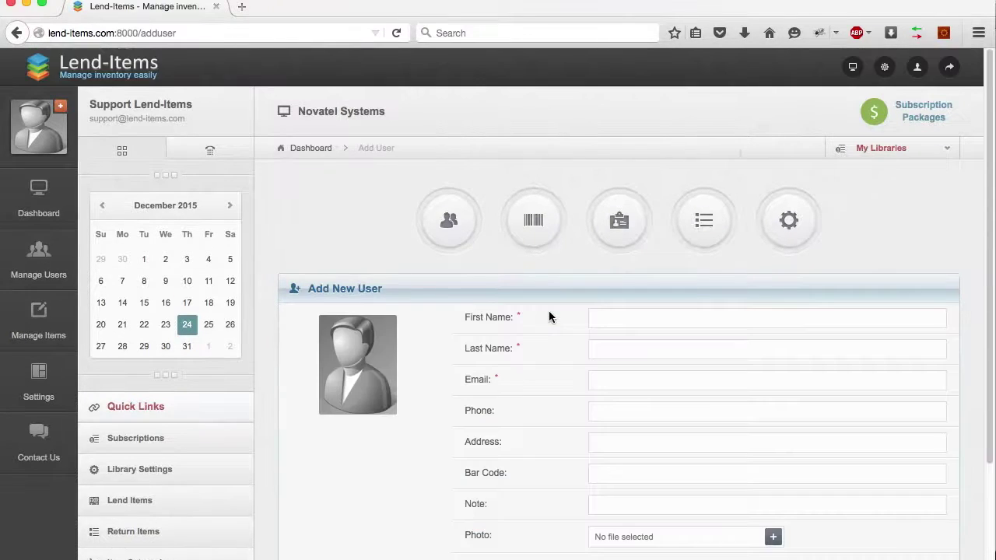
scroll(549, 315, "down", 3)
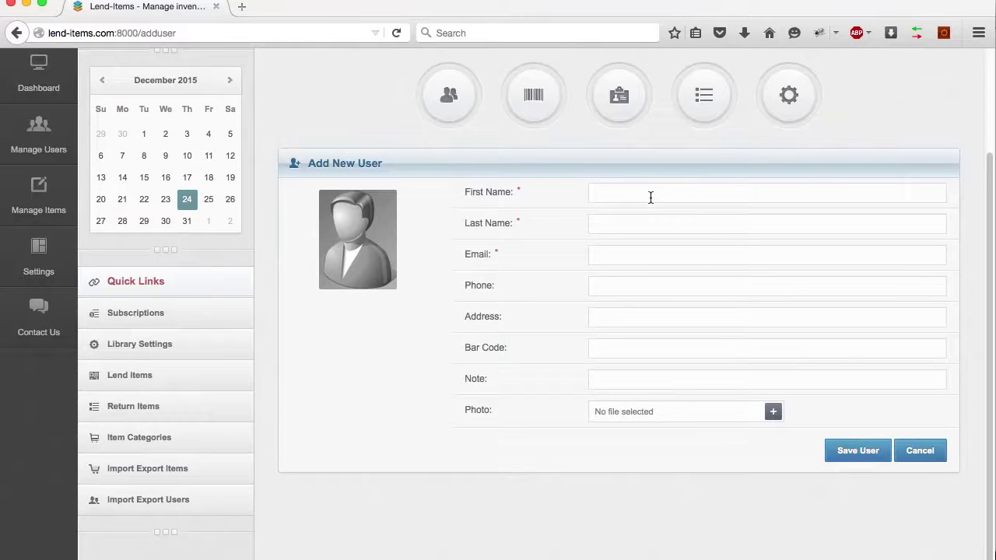
type("John")
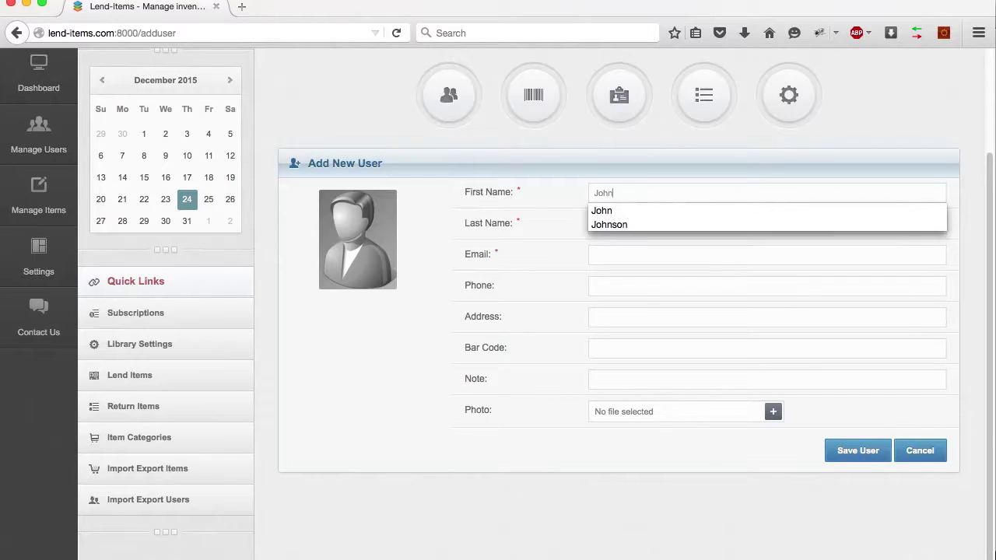
key("Tab")
type("Smith")
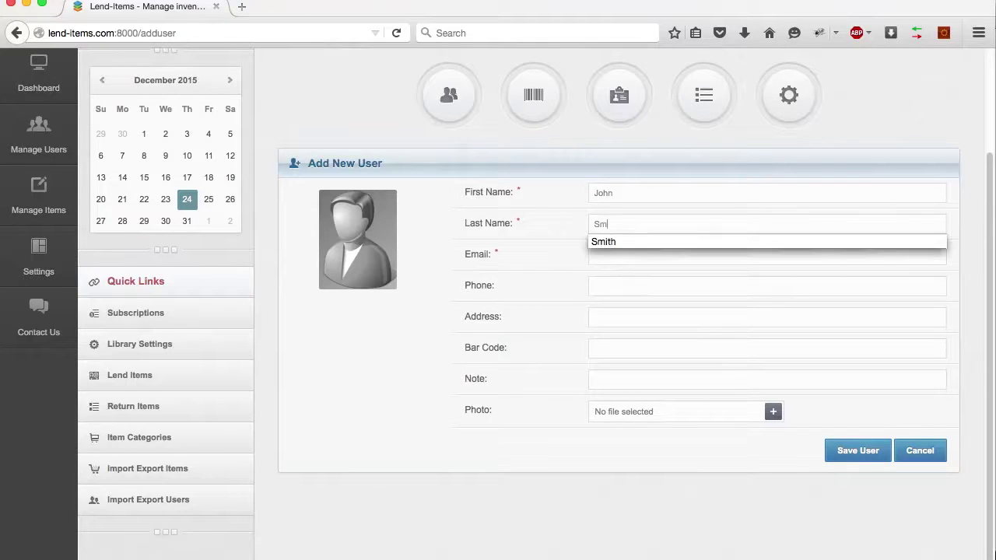
left_click(685, 244)
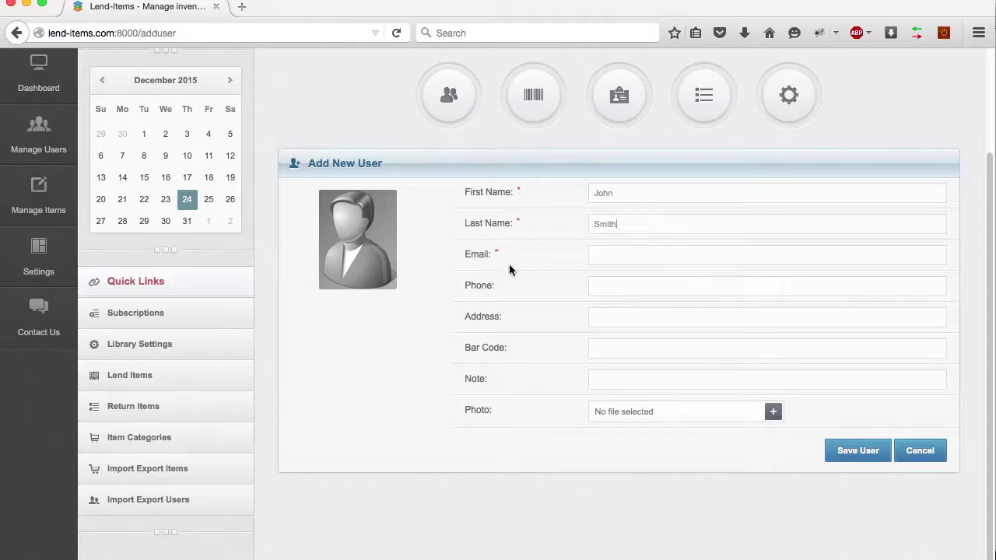
left_click(610, 260)
Attach u3image.jpg as the new user's photo and save the user
left_click(662, 410)
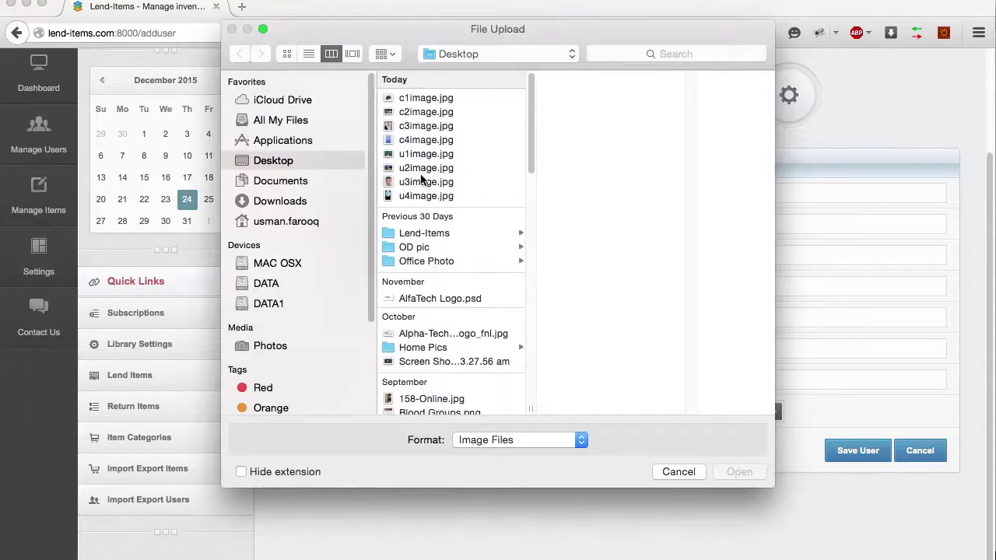
left_click(429, 183)
left_click(744, 477)
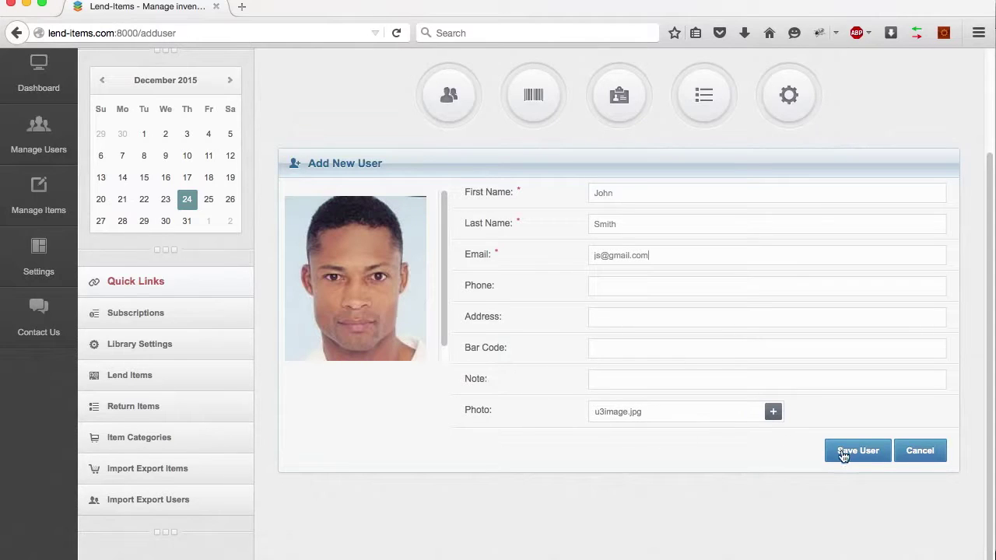
left_click(844, 456)
scroll(457, 114, "up", 3)
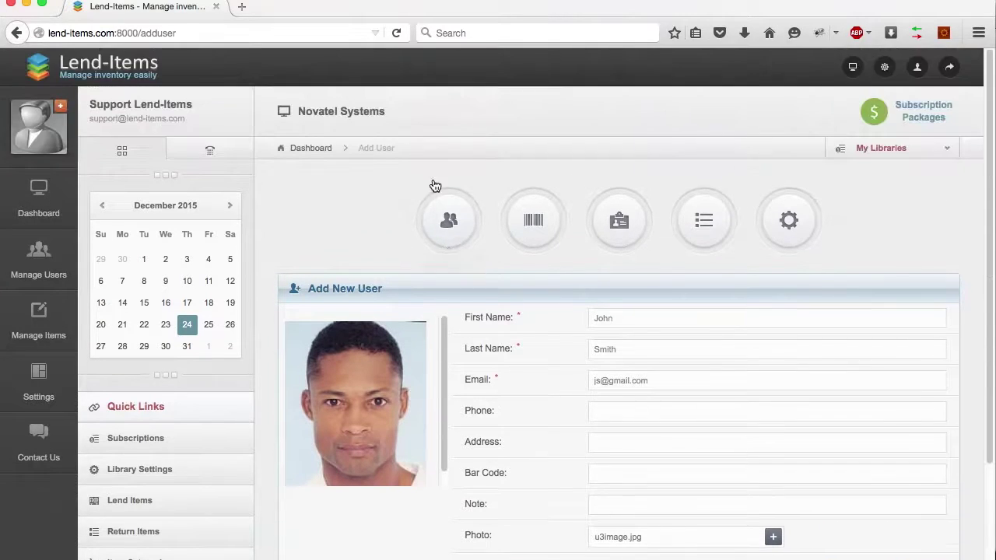
Search the Library Users list by the start of the name to show both matches, including the new user
left_click(440, 223)
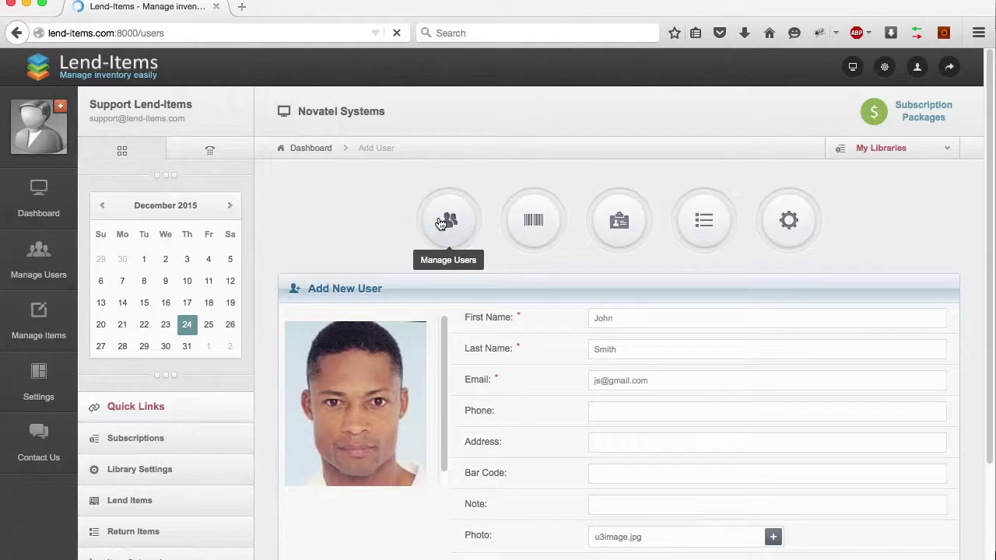
scroll(357, 221, "down", 3)
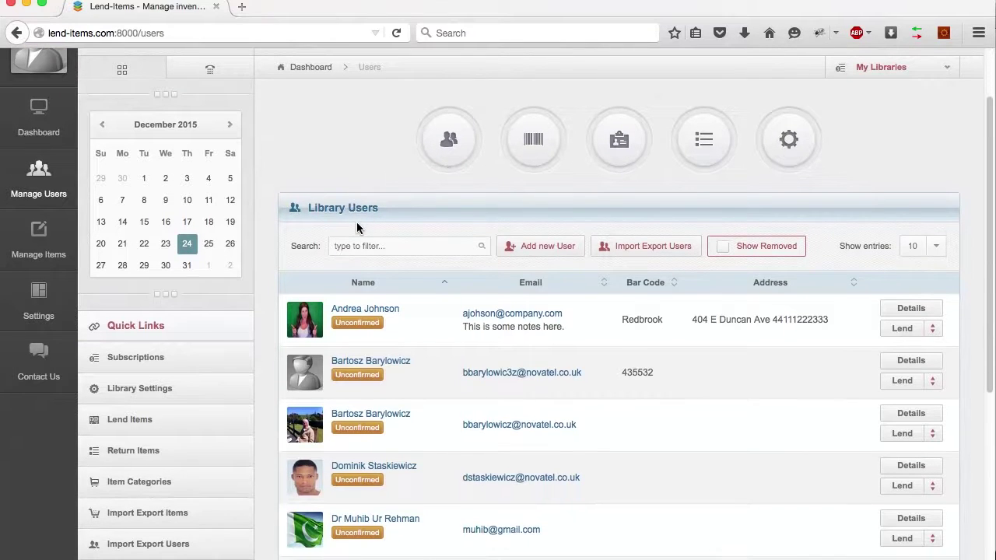
scroll(393, 233, "up", 3)
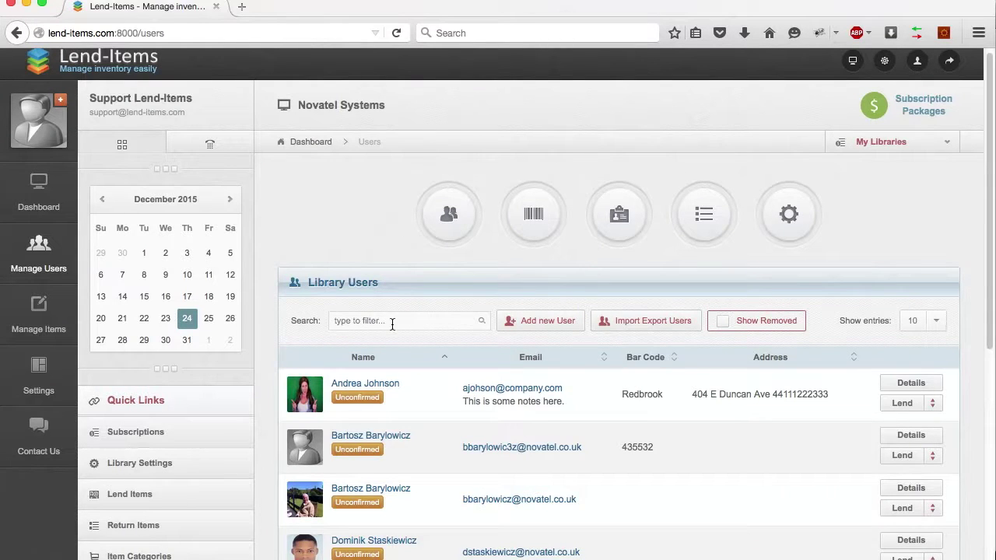
type("joh")
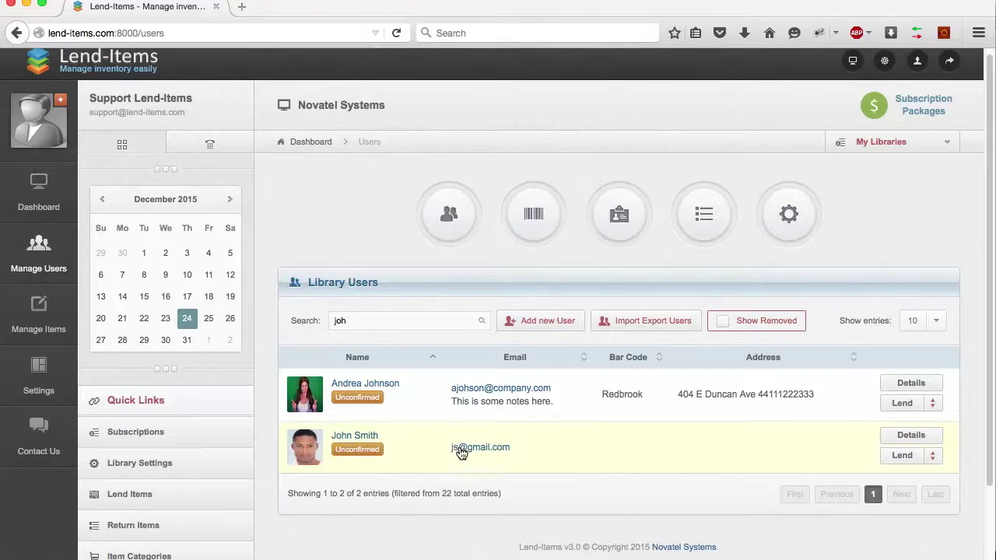
left_click(355, 458)
scroll(489, 457, "up", 1)
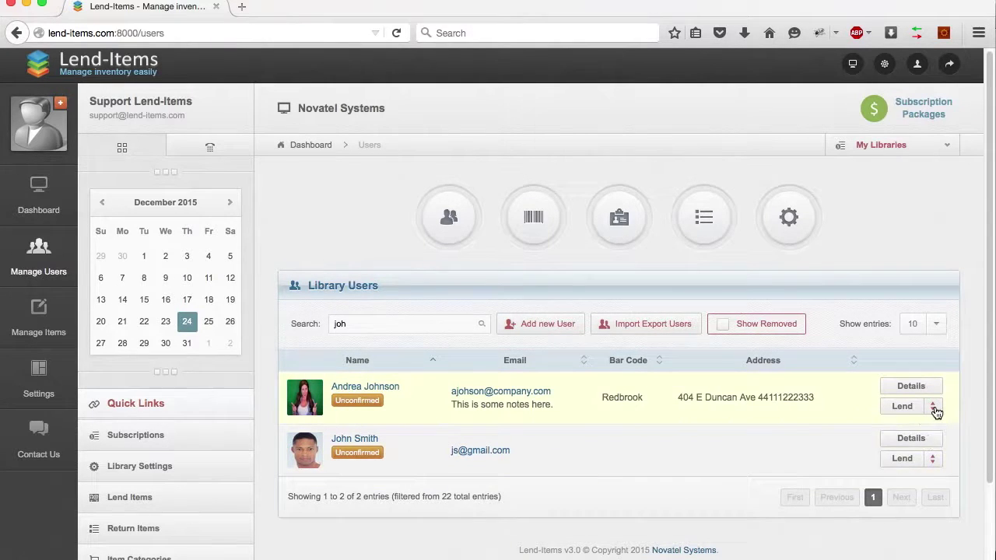
Grant the first listed user admin rights with Make Admin and confirm
left_click(933, 407)
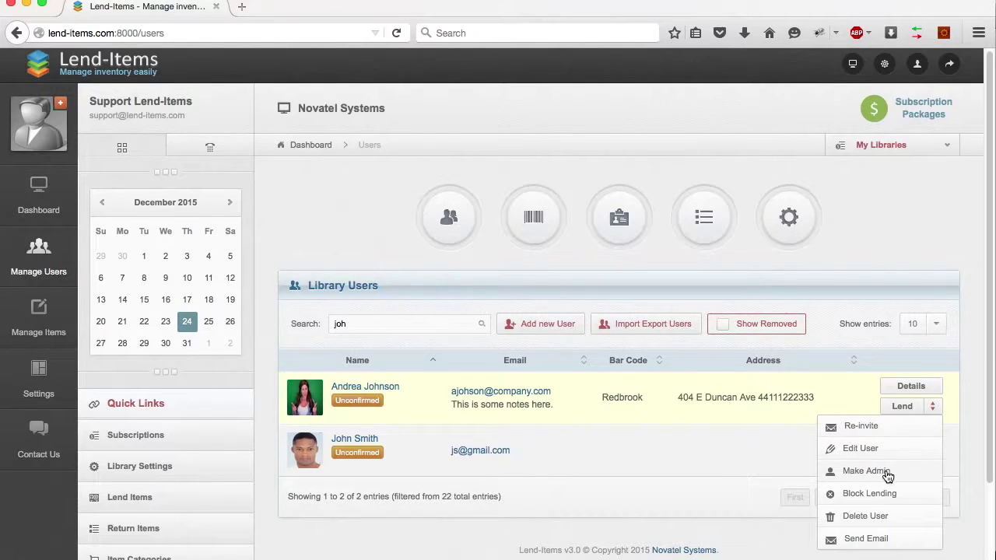
left_click(888, 473)
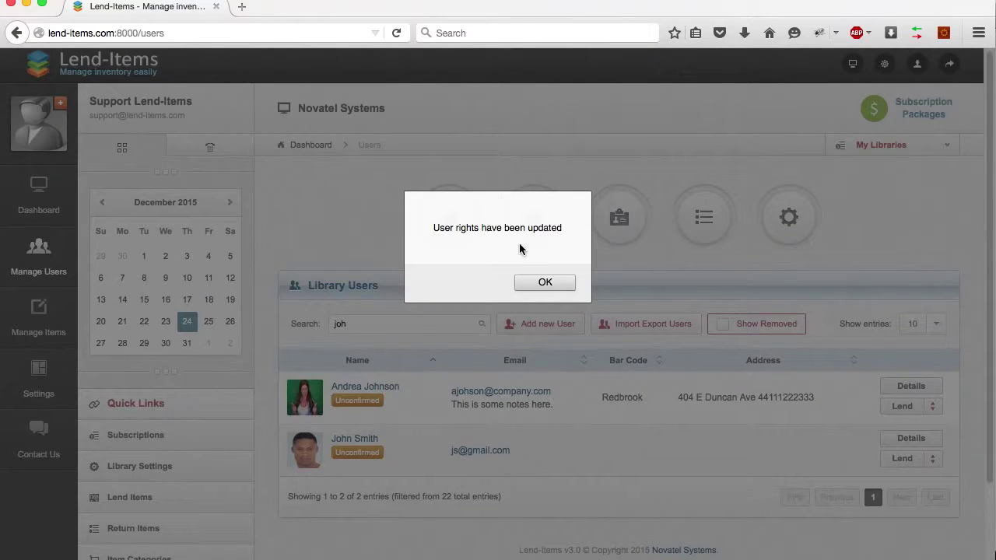
left_click(535, 285)
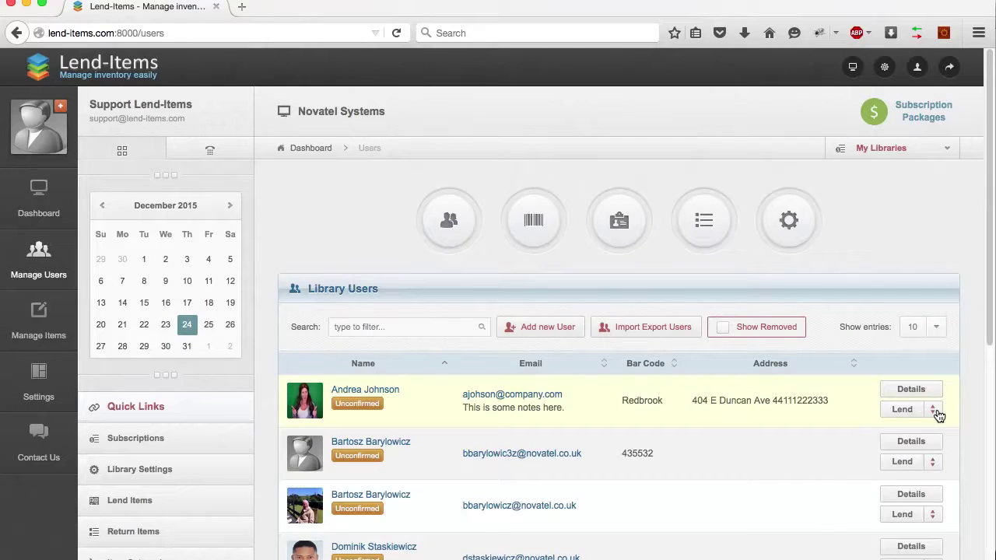
Revoke the first user's admin role again and confirm
left_click(934, 410)
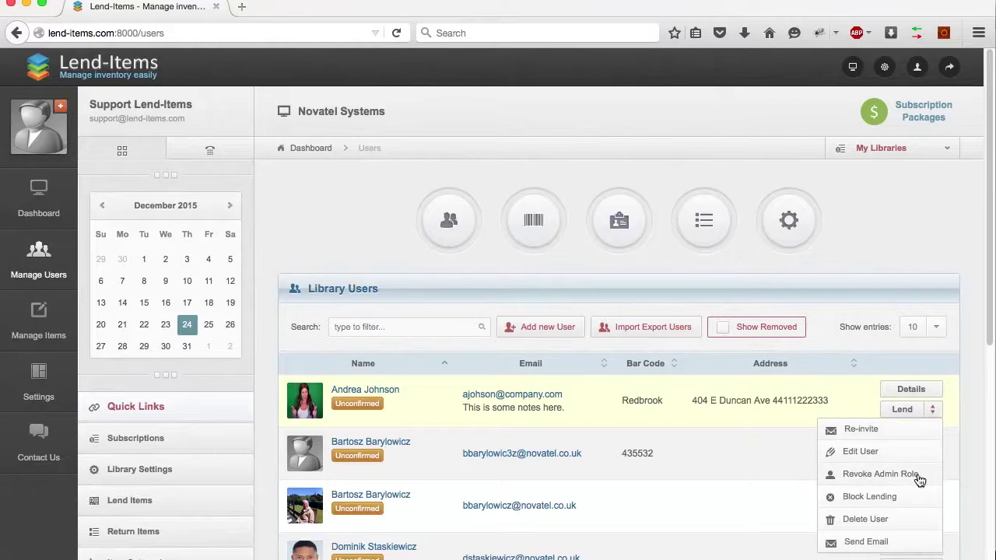
left_click(904, 477)
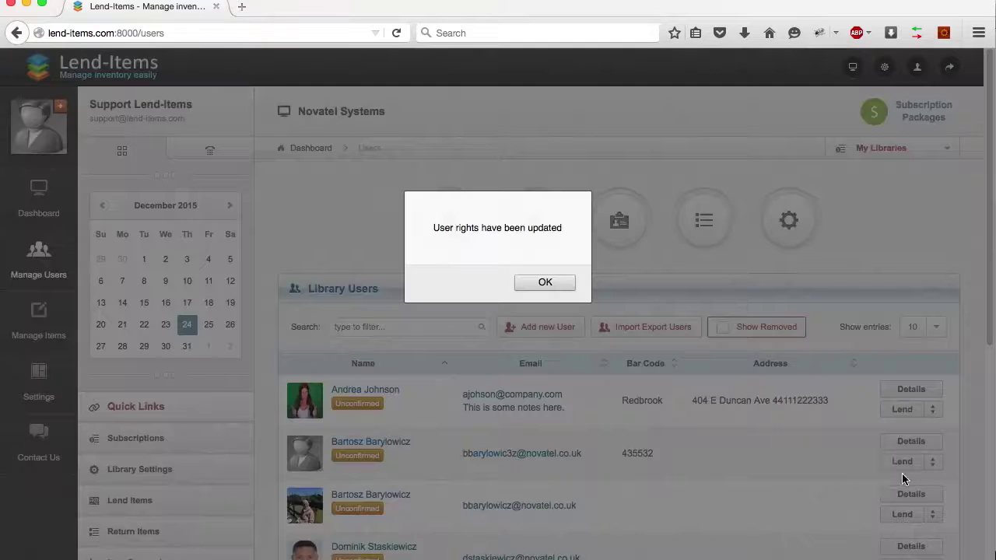
left_click(545, 283)
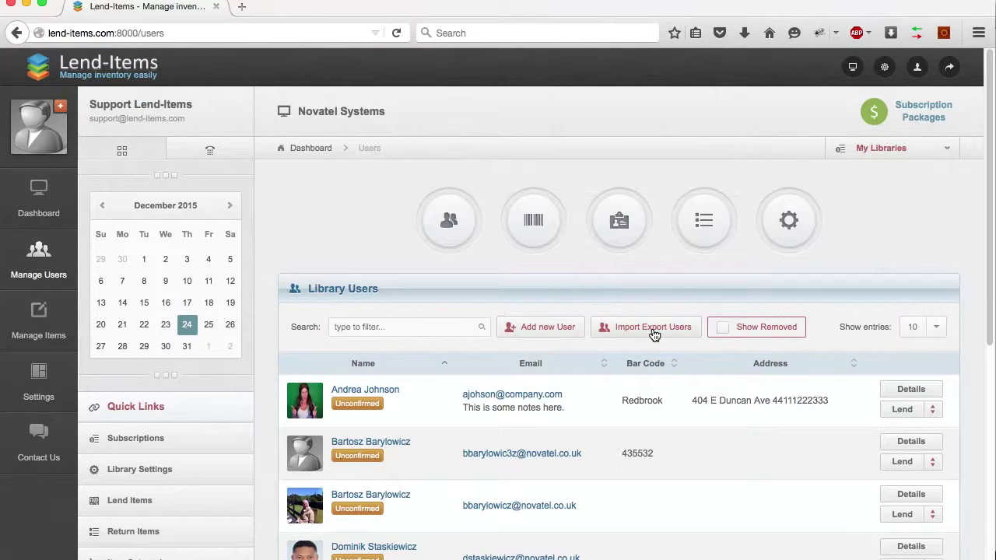
left_click(654, 331)
Export all users to Users.csv, save the download and open it from recent downloads
scroll(653, 333, "down", 3)
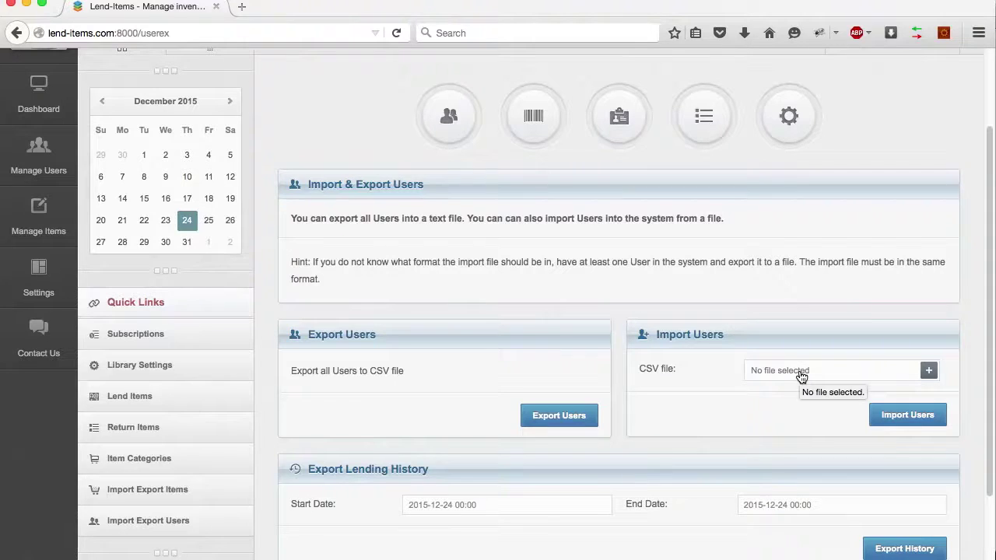
left_click(560, 416)
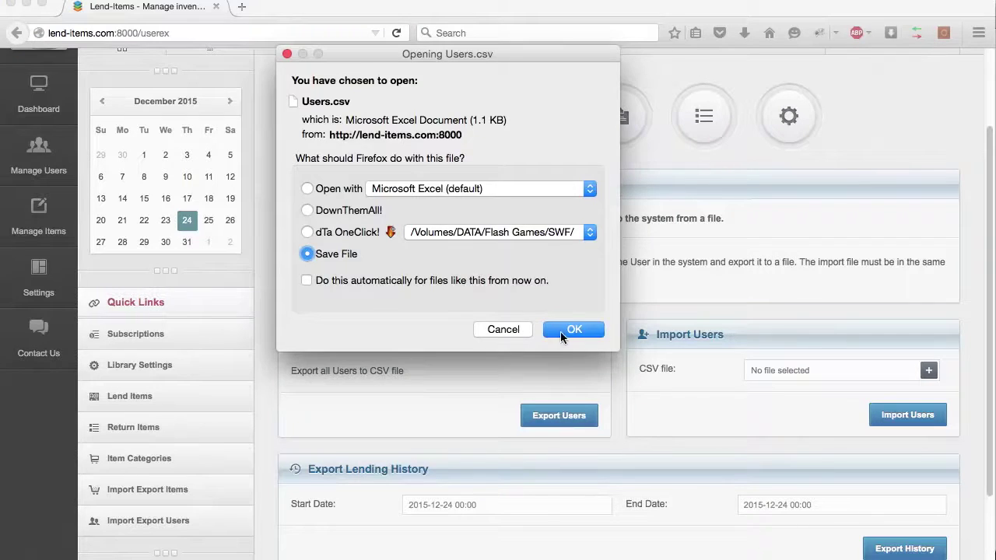
left_click(560, 332)
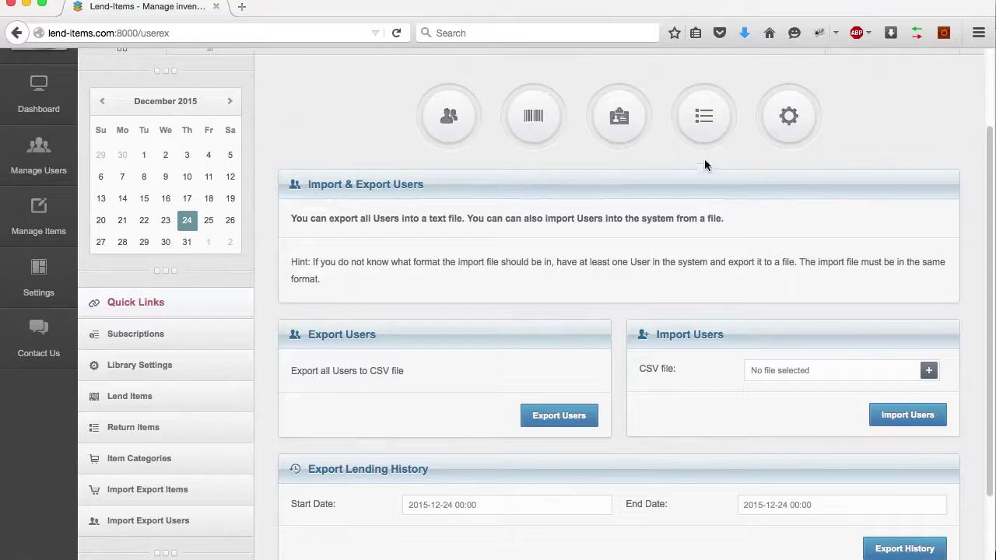
left_click(743, 34)
left_click(623, 93)
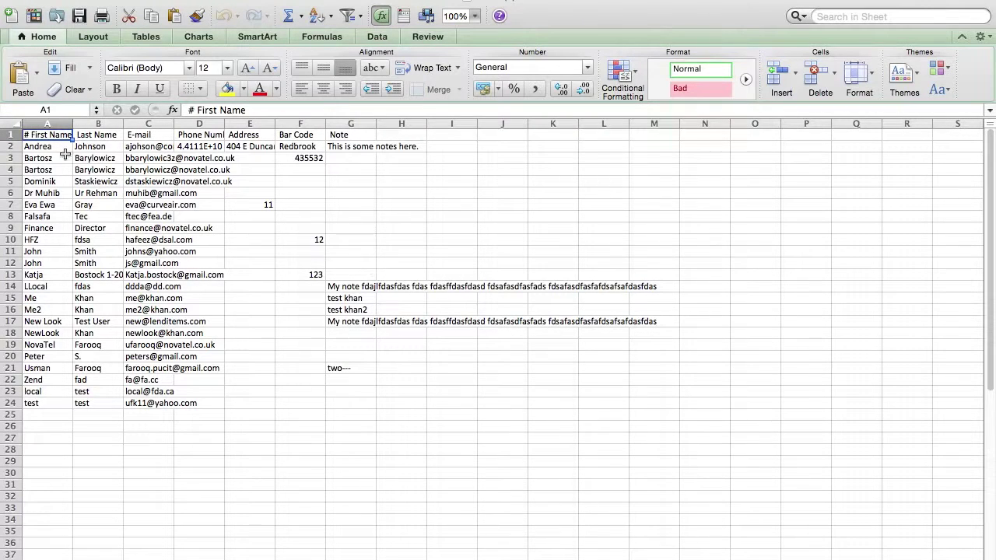
Select the exported user rows in Excel and check the column headings from A1 to F1
left_click_drag(66, 155, 411, 419)
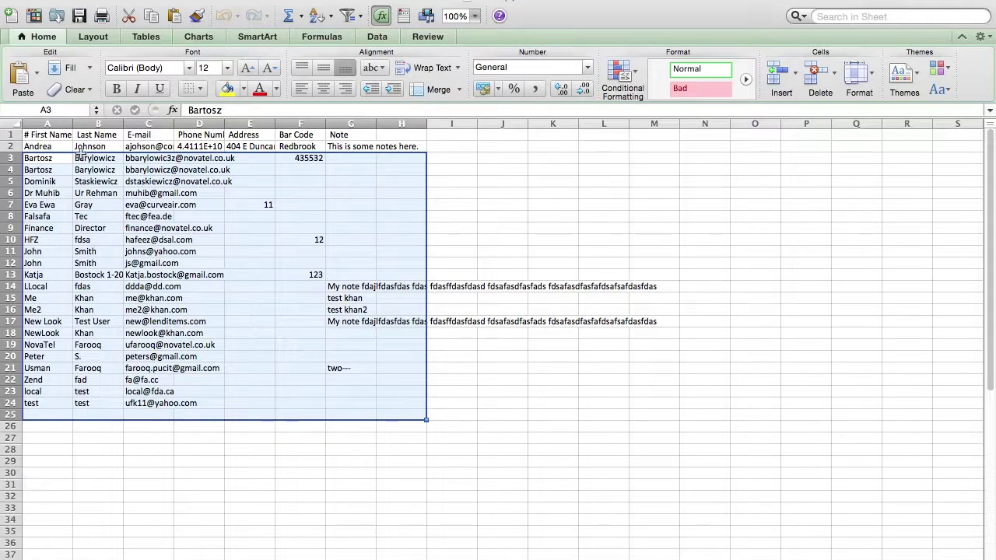
left_click(51, 130)
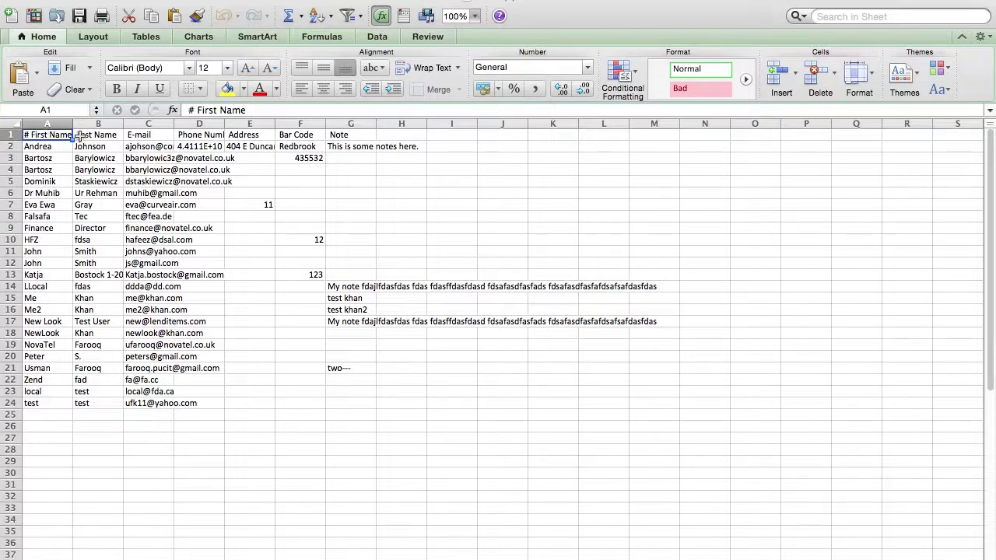
left_click(84, 136)
left_click(135, 135)
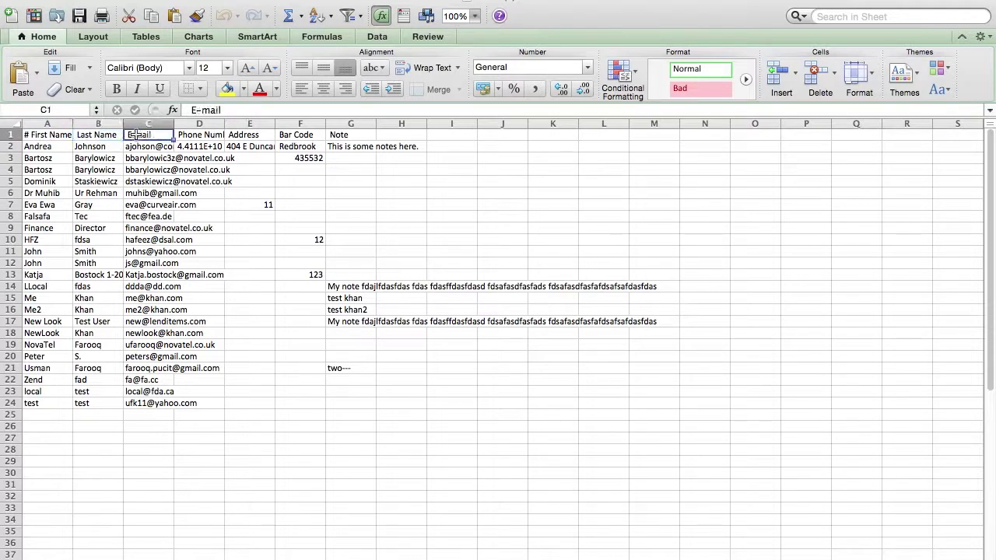
left_click(218, 136)
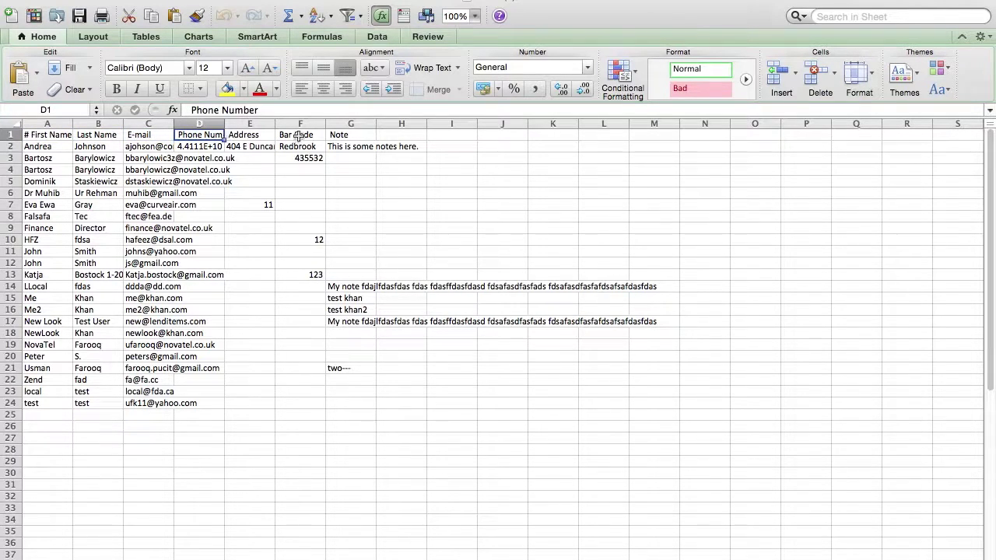
left_click(297, 136)
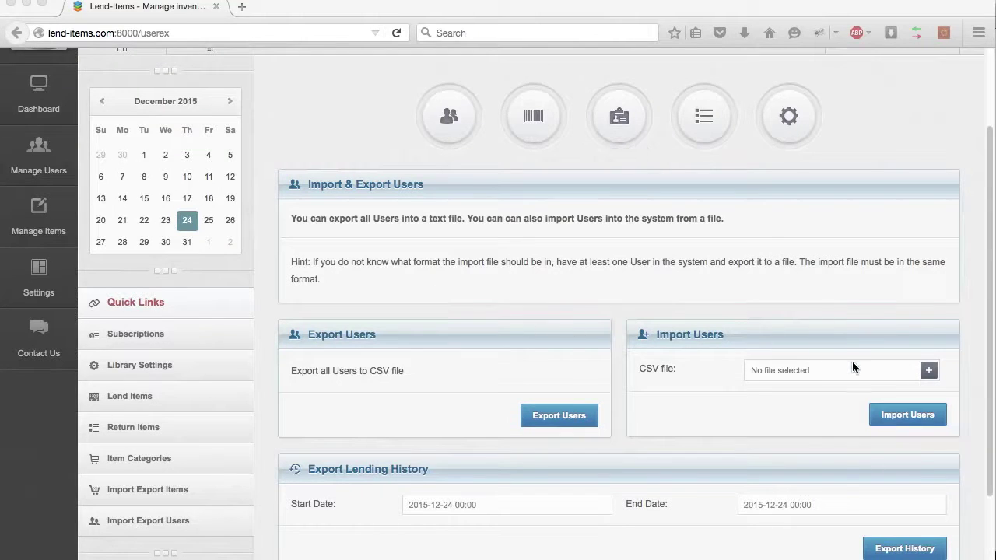
Choose Users(2).csv from the Downloads folder as the CSV file to import
left_click(857, 373)
left_click(856, 368)
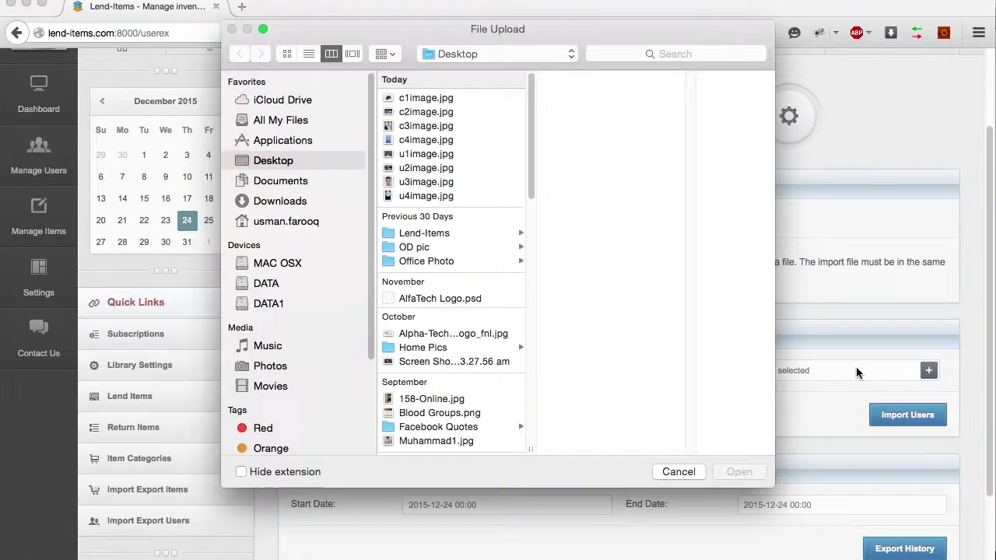
left_click(279, 202)
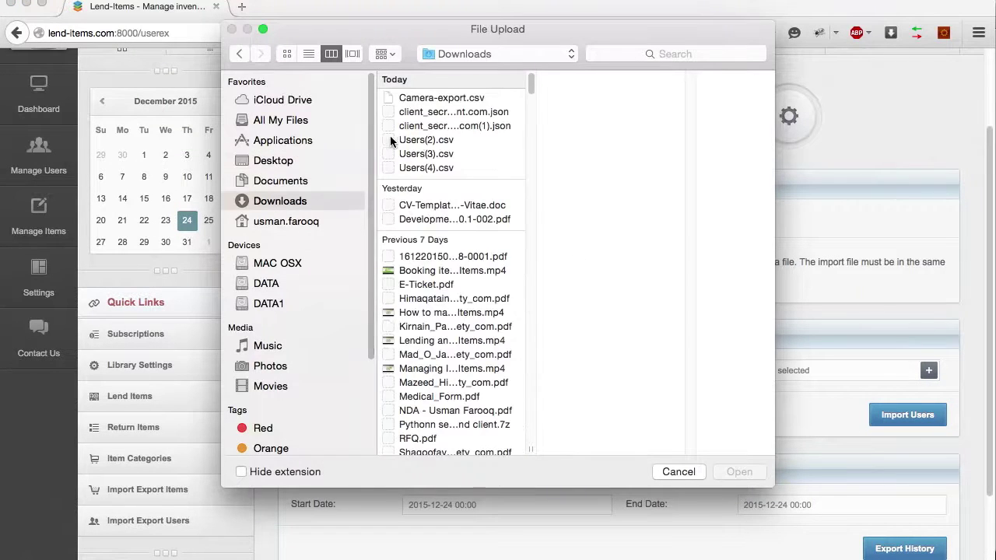
left_click(426, 139)
left_click(740, 471)
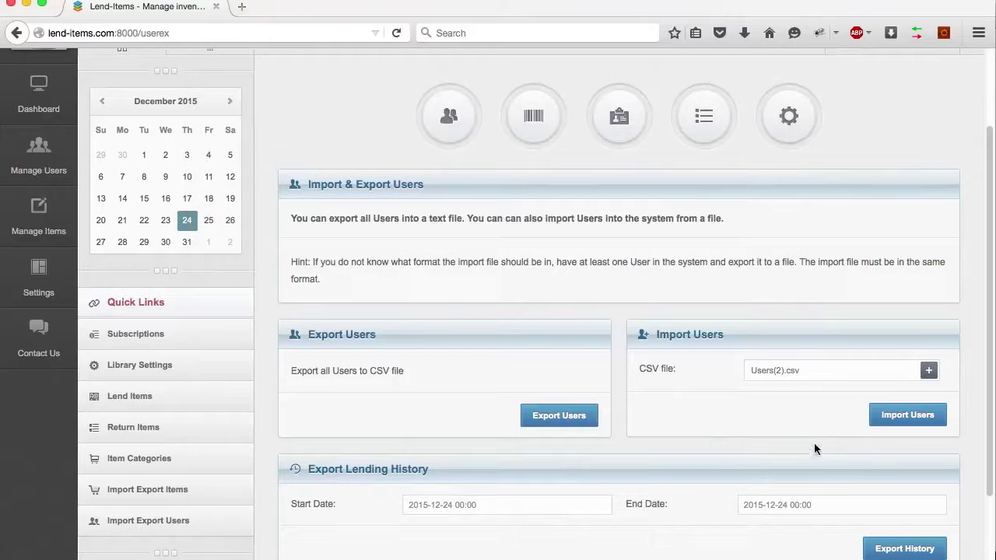